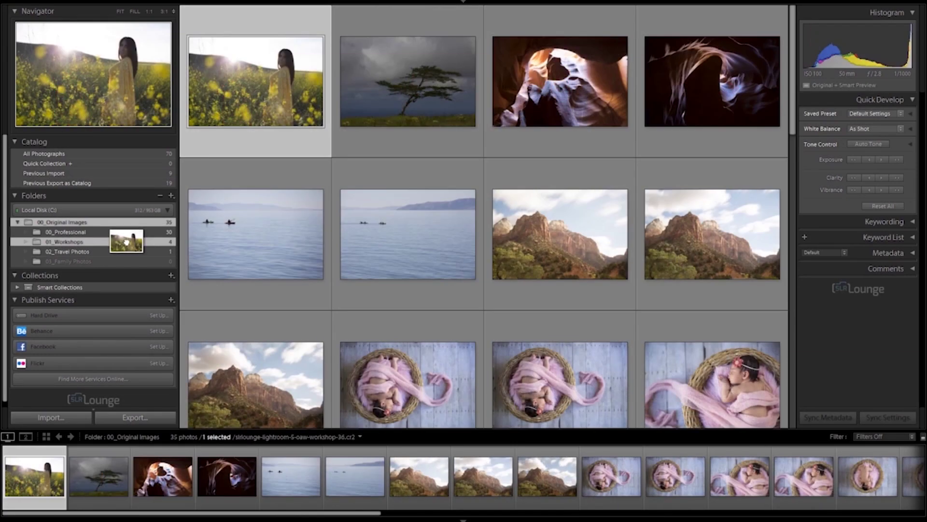
Move a grid photo into the 01_Workshops folder, then scroll through the catalog grid.
click(283, 88)
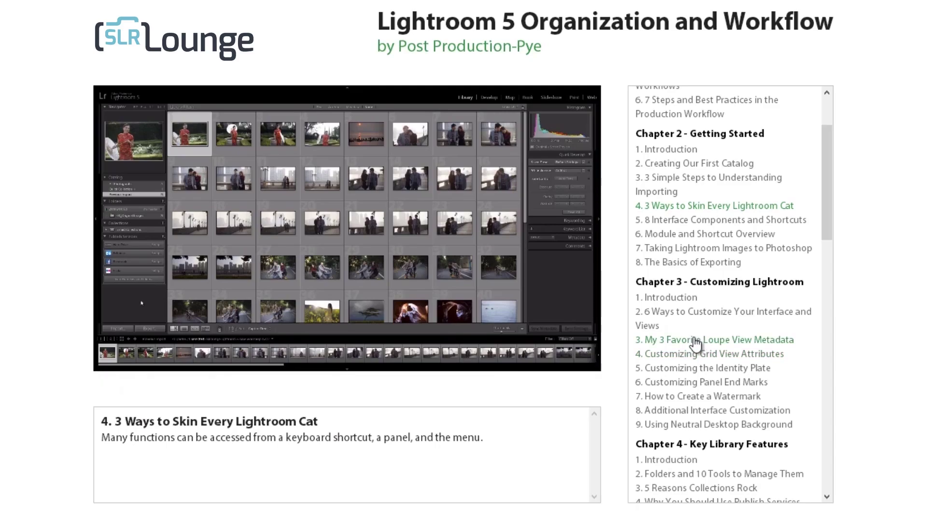
scroll(695, 344, down, 7)
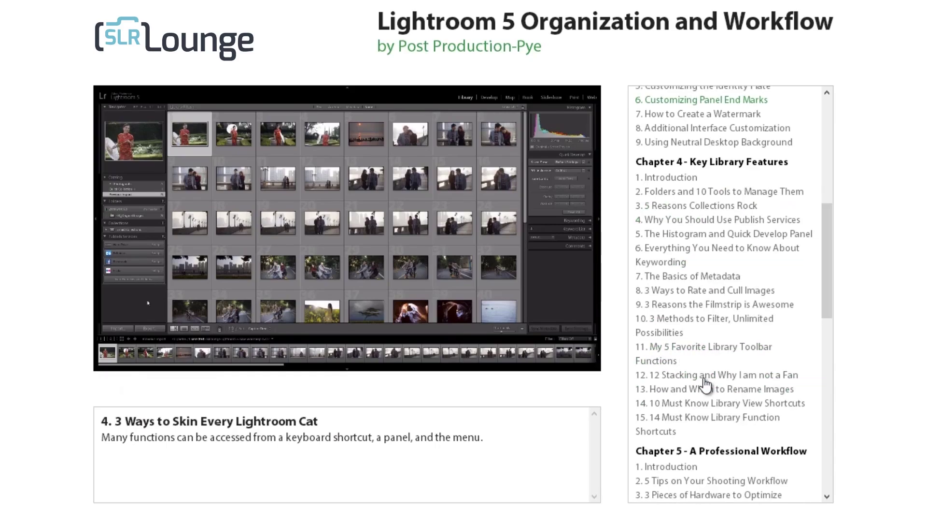
scroll(771, 399, up, 10)
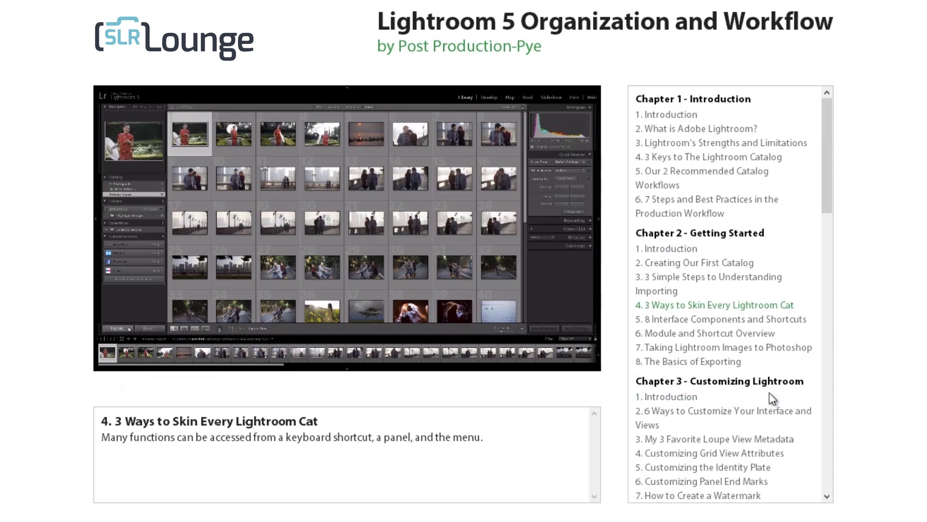
scroll(801, 361, down, 9)
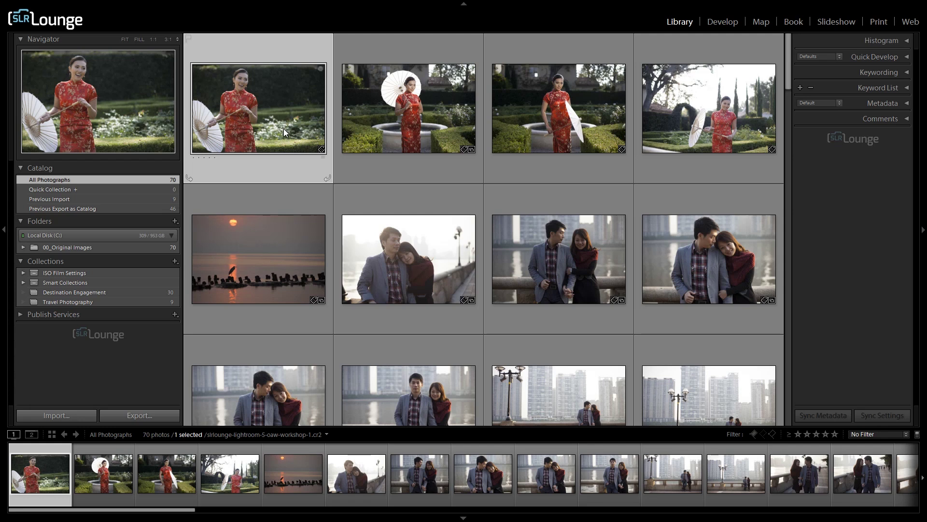
Scroll down and open the distant lamp-post couple photo in Loupe view.
scroll(362, 184, down, 2)
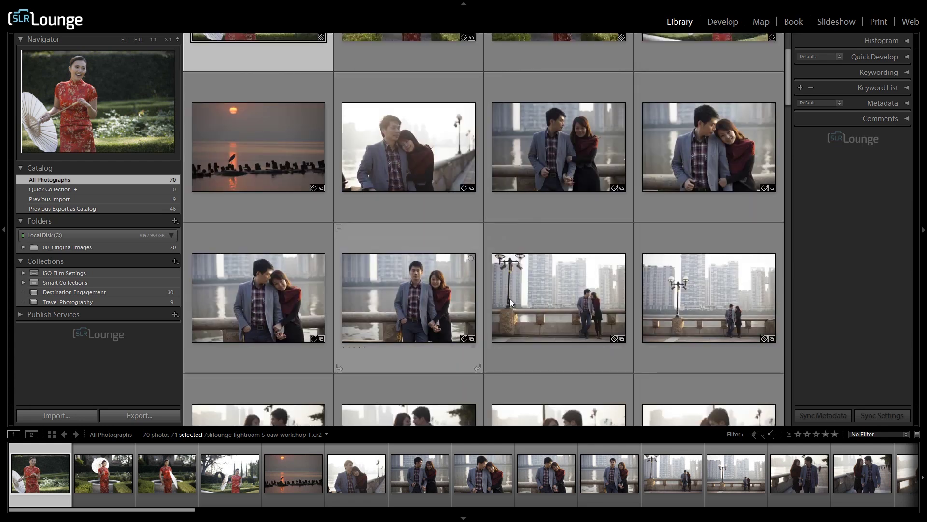
scroll(427, 263, down, 2)
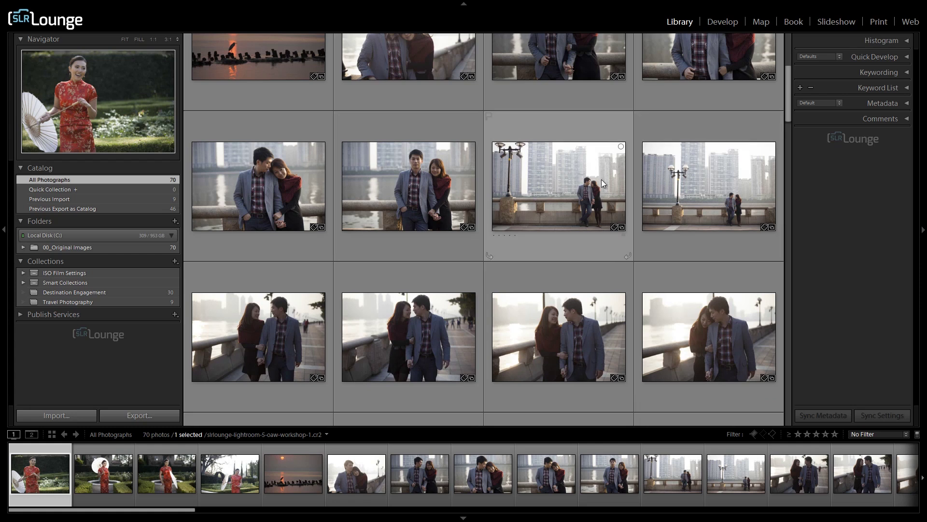
click(696, 191)
double_click(696, 191)
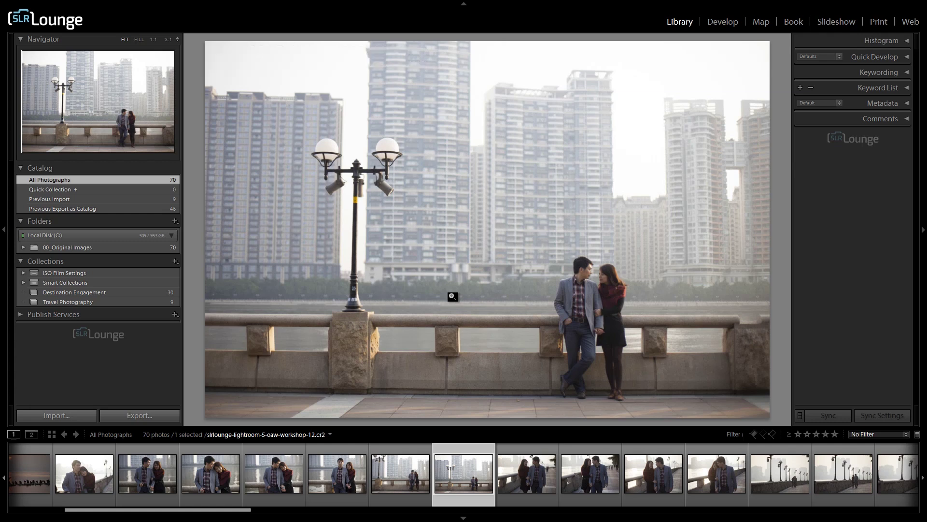
Flag it as a pick, clear the flag, mark it rejected, then return to Grid.
key(p)
key(u)
key(x)
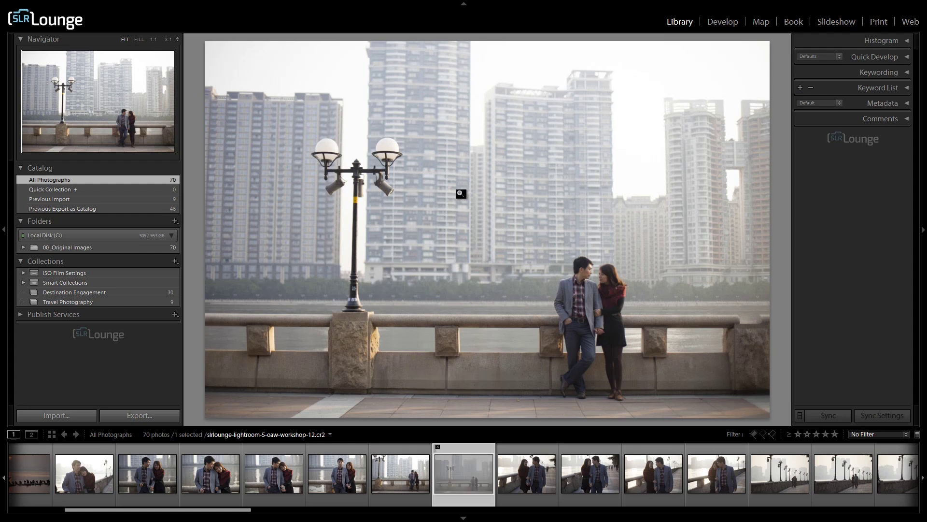
key(g)
click(532, 231)
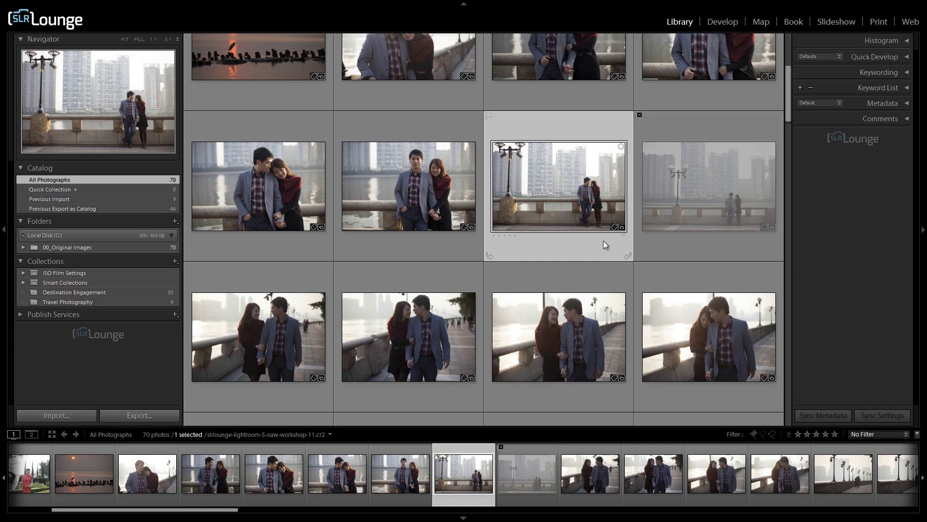
Reject several riverside couple photos, briefly viewing the walking couple photo full size.
click(377, 190)
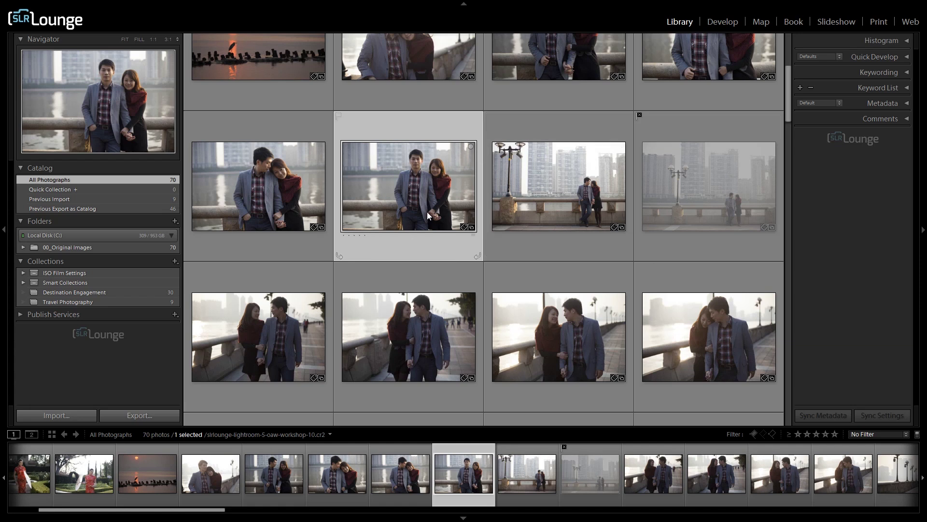
key(x)
click(277, 199)
key(x)
click(521, 314)
key(x)
click(366, 322)
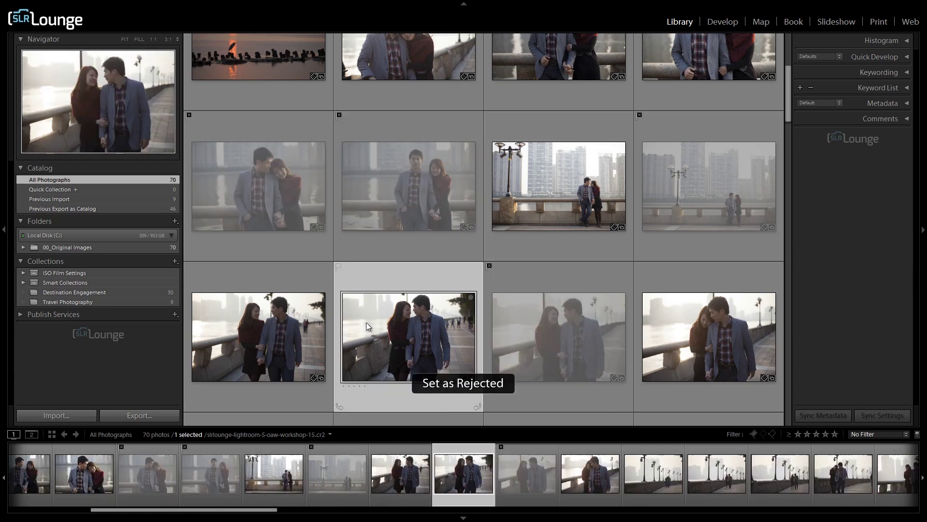
key(x)
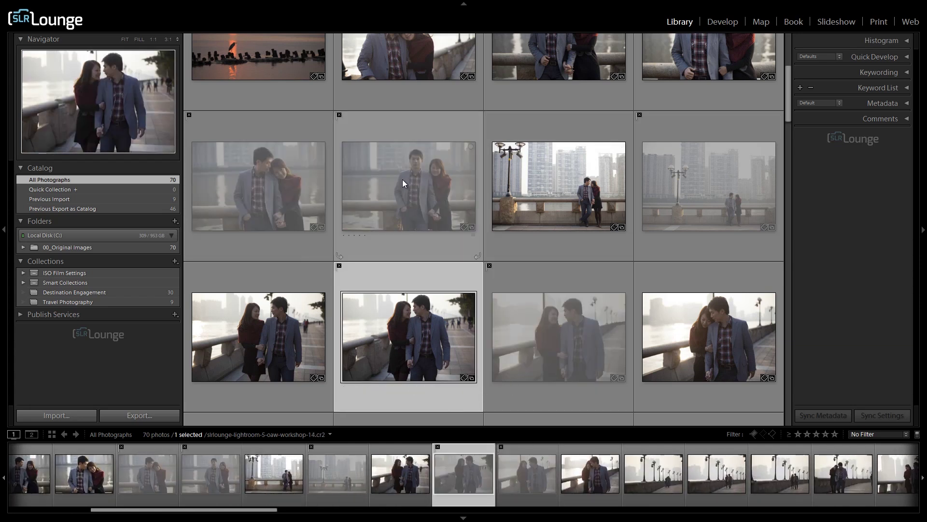
key(e)
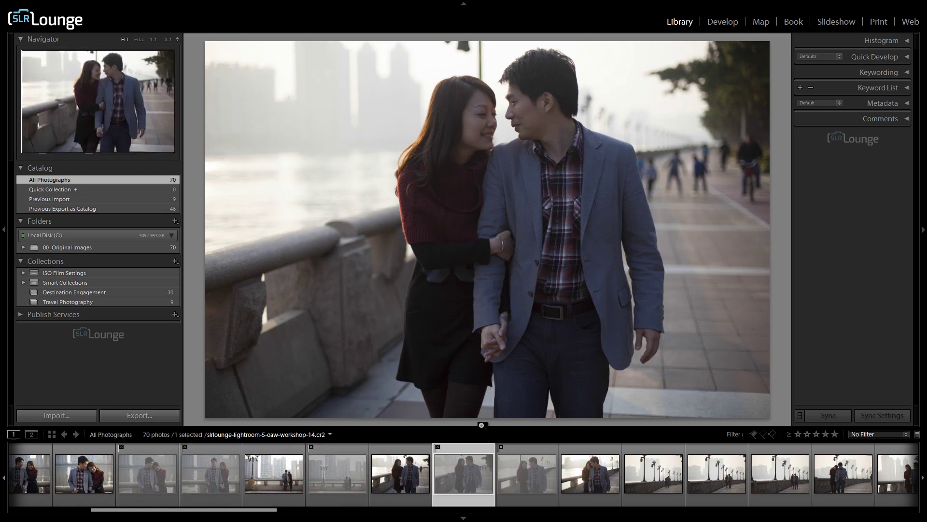
key(g)
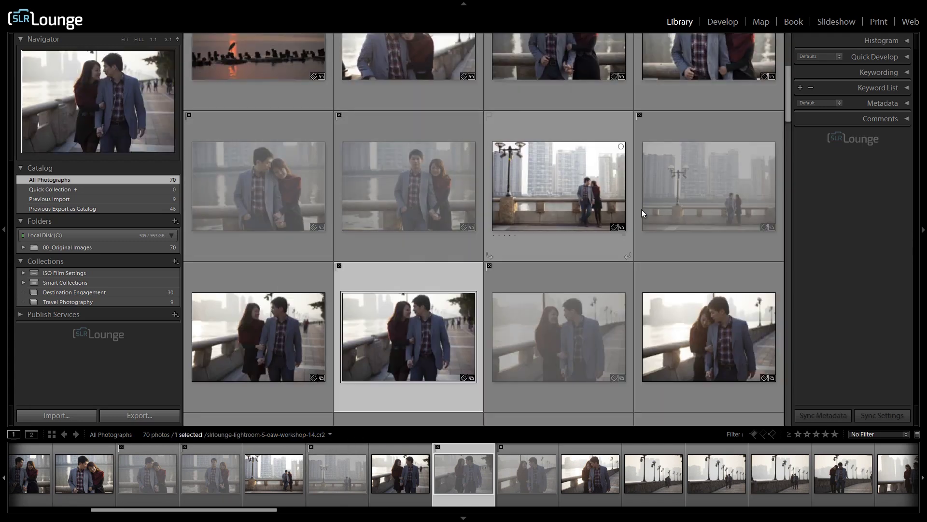
Select the eight photos in rows two and three, unflag them, and deselect all.
click(242, 169)
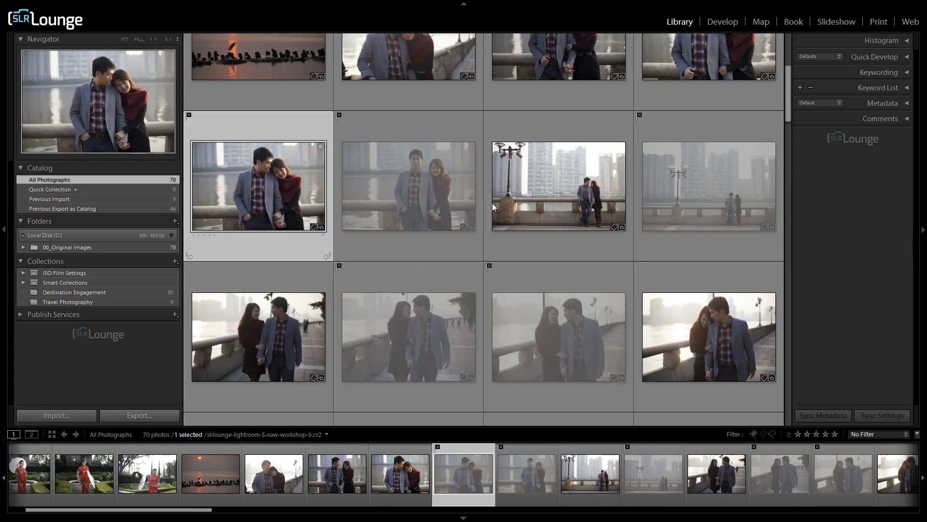
shift+click(679, 311)
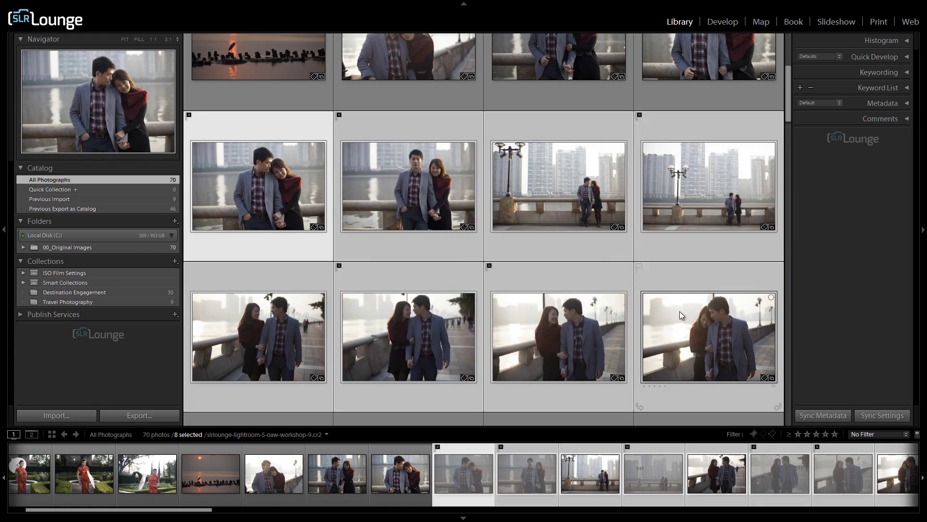
key(u)
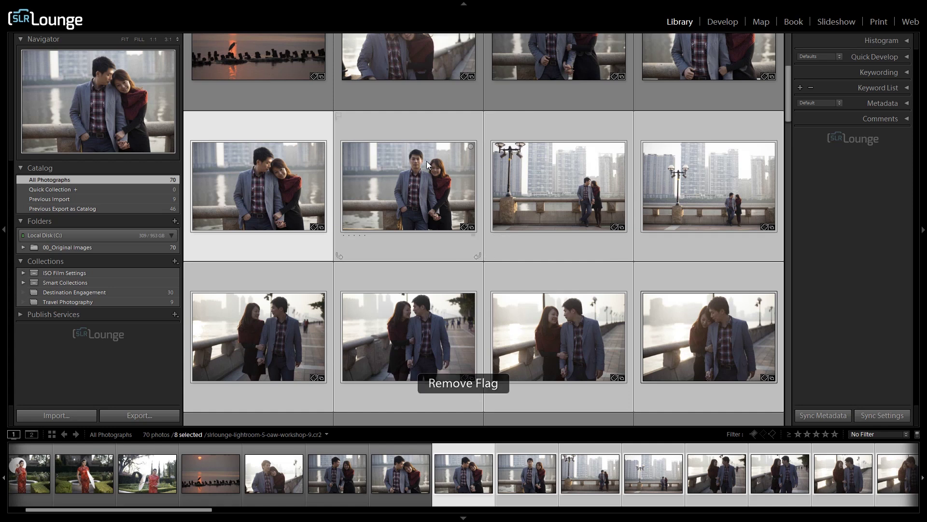
key(ctrl+d)
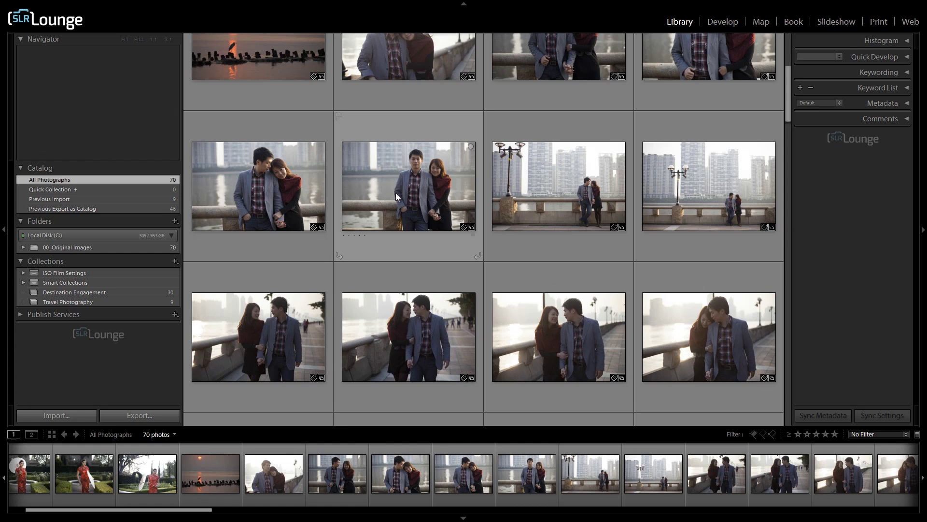
Rate the railing couple photo (workshop-9) one through five stars, then clear it to 0 stars.
double_click(253, 184)
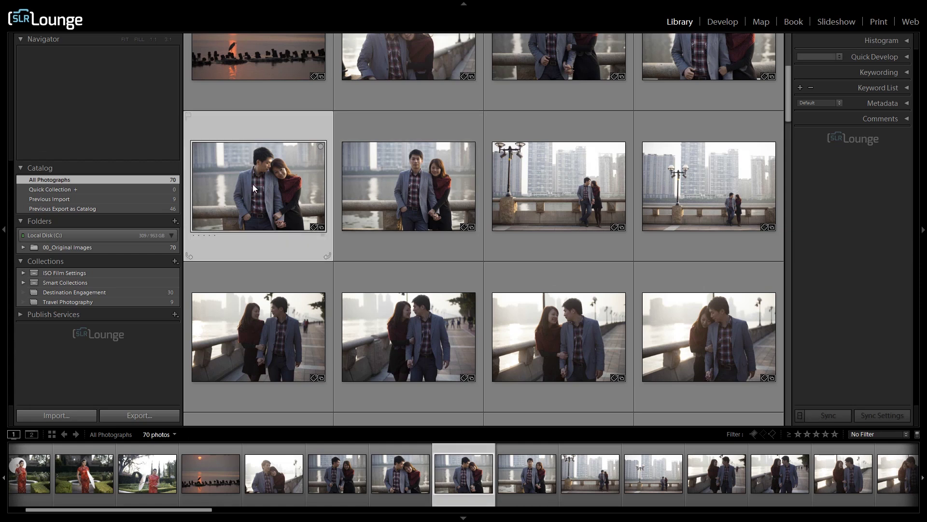
double_click(459, 241)
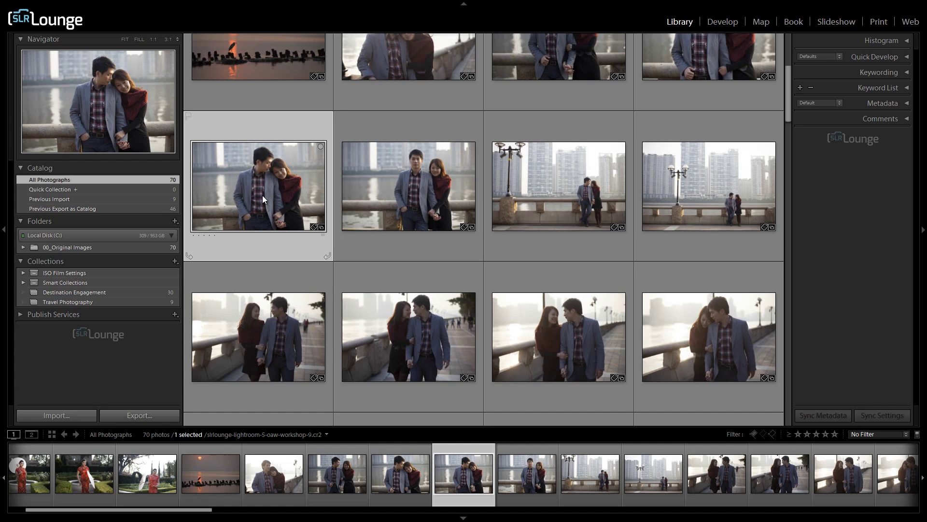
key(1)
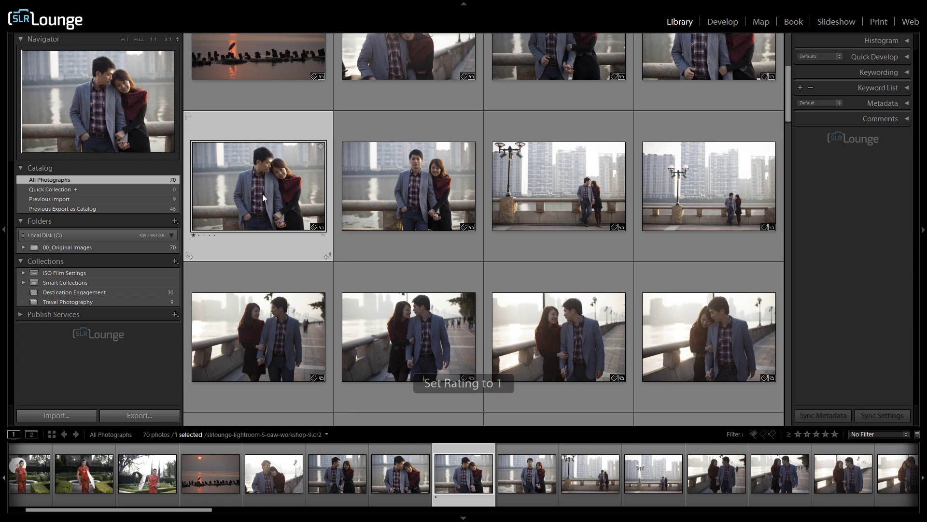
key(2)
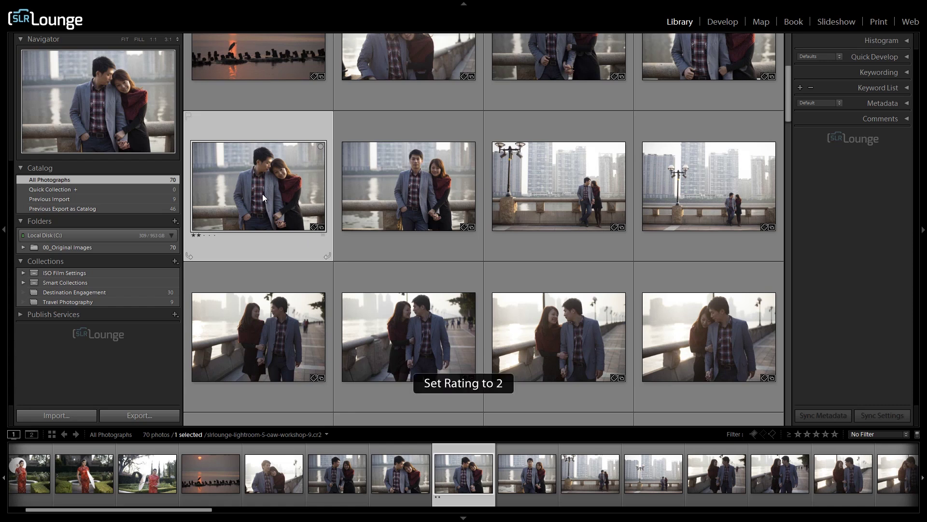
key(3)
key(4)
key(5)
key(0)
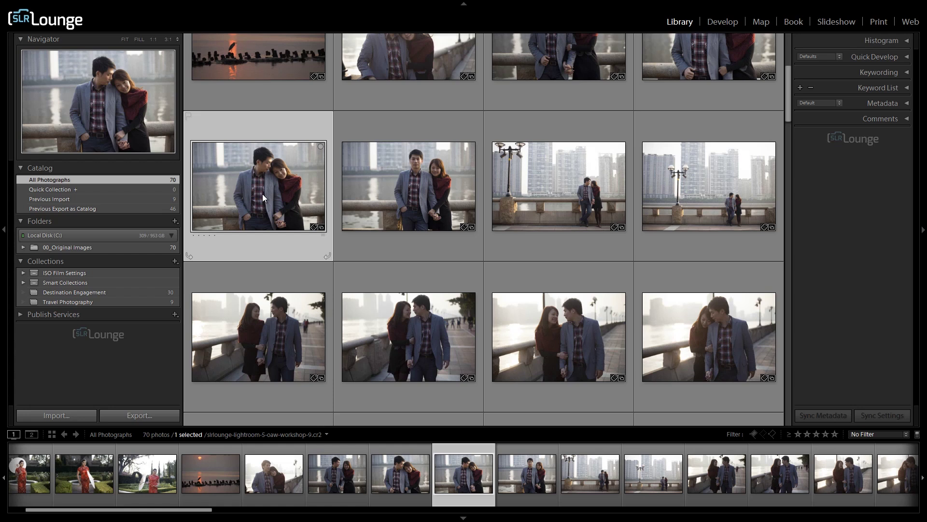
Label the photo red, then yellow, green and blue in turn.
key(6)
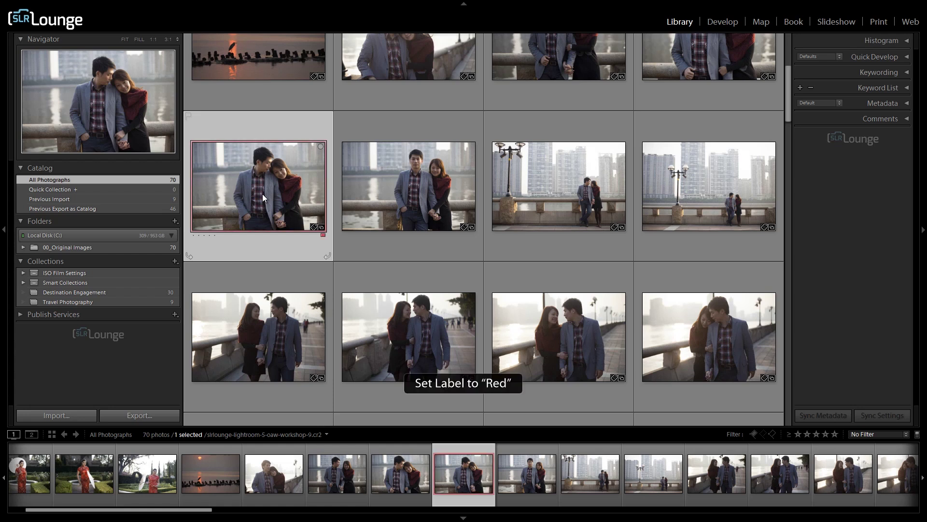
key(6)
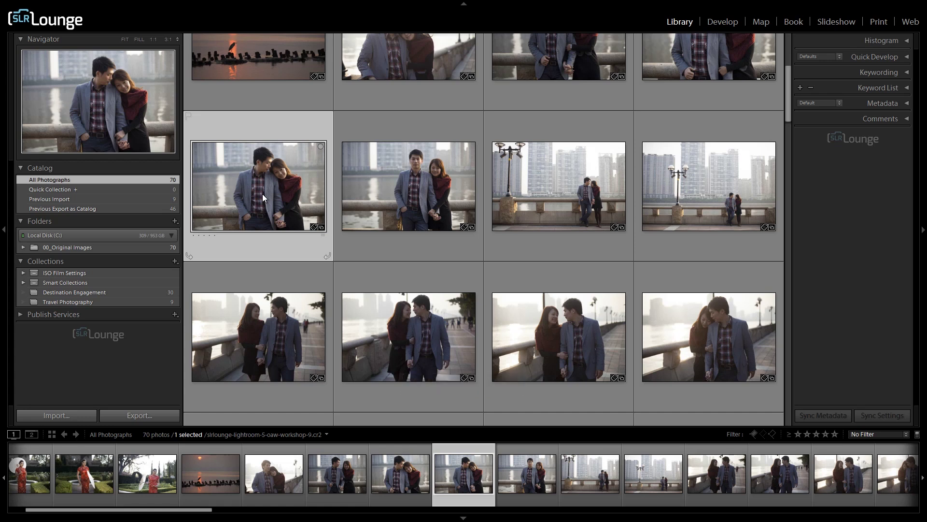
key(6)
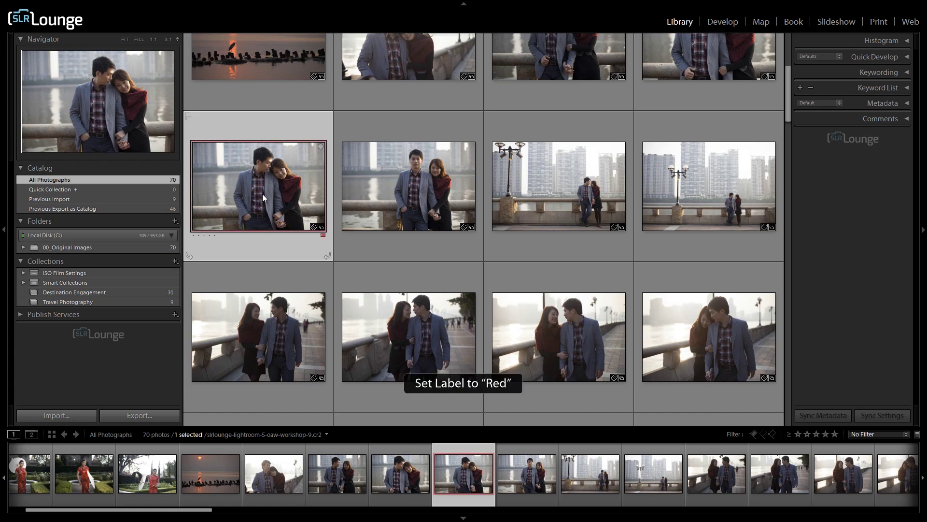
key(7)
key(8)
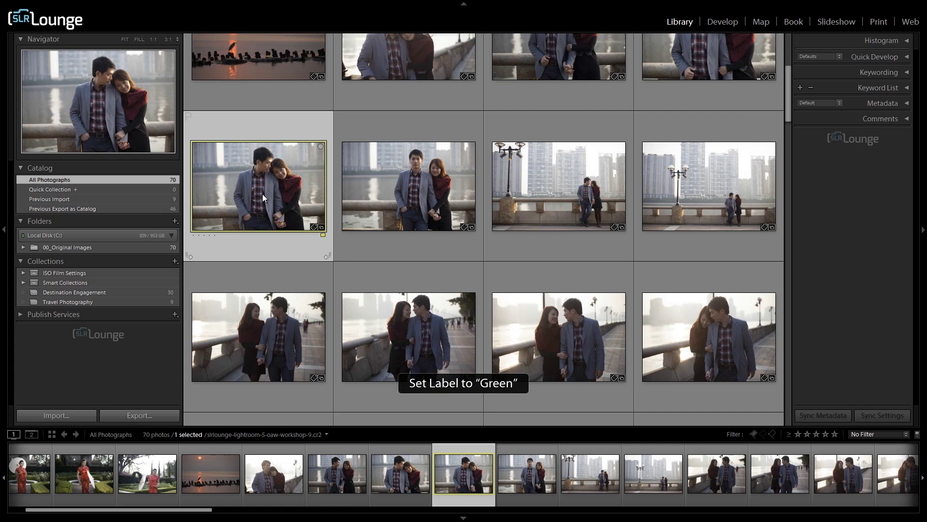
key(9)
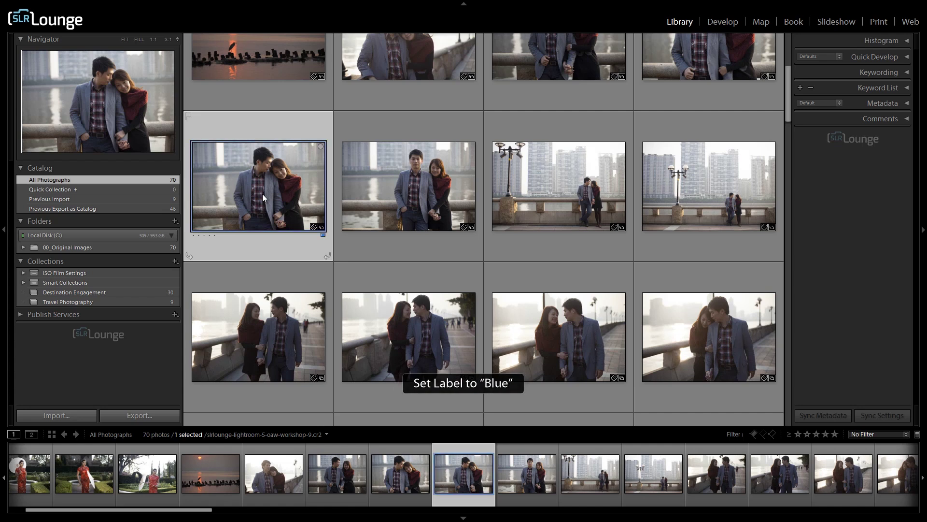
Check the Set Color Label context menu, then toggle the label off so none remains.
right_click(262, 193)
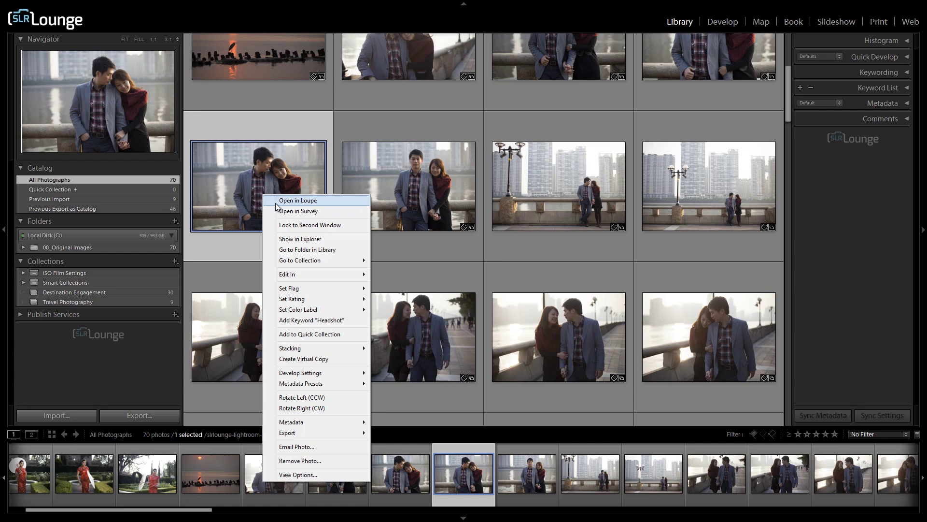
mouse_move(338, 310)
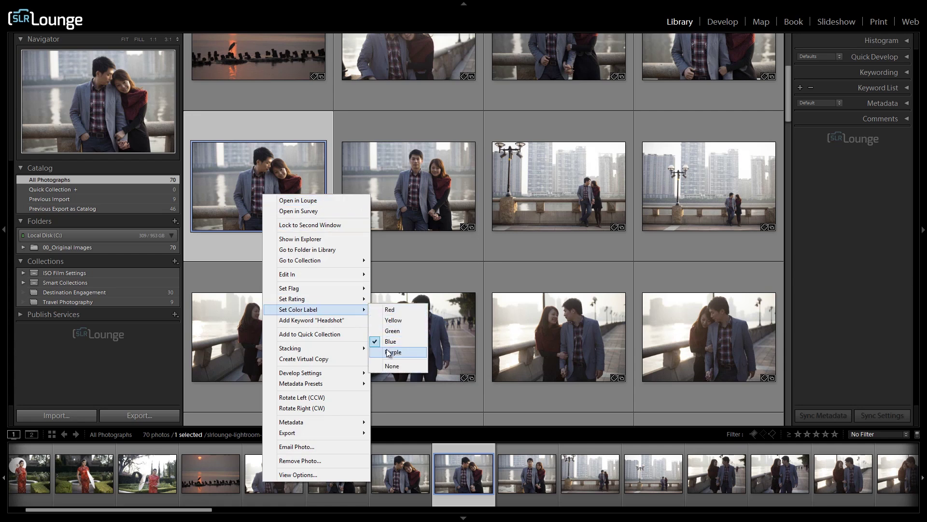
click(261, 156)
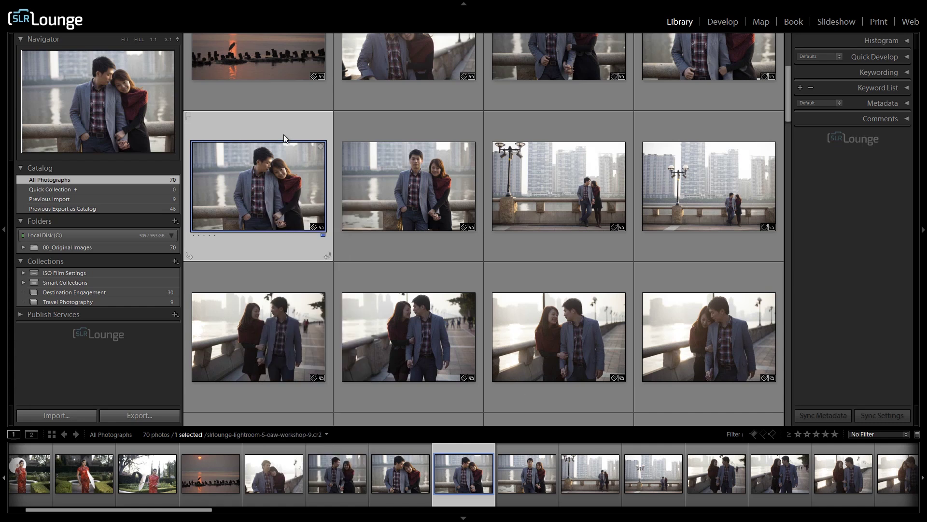
key(6)
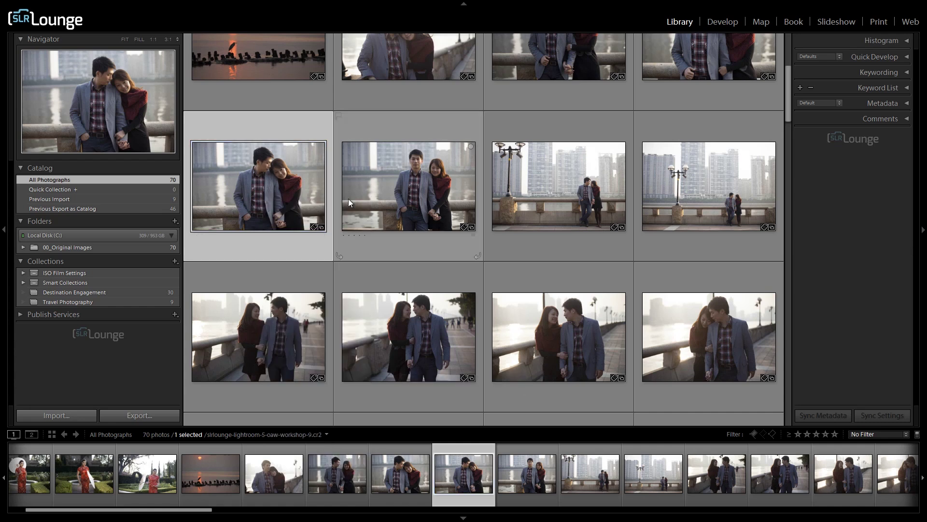
key(6)
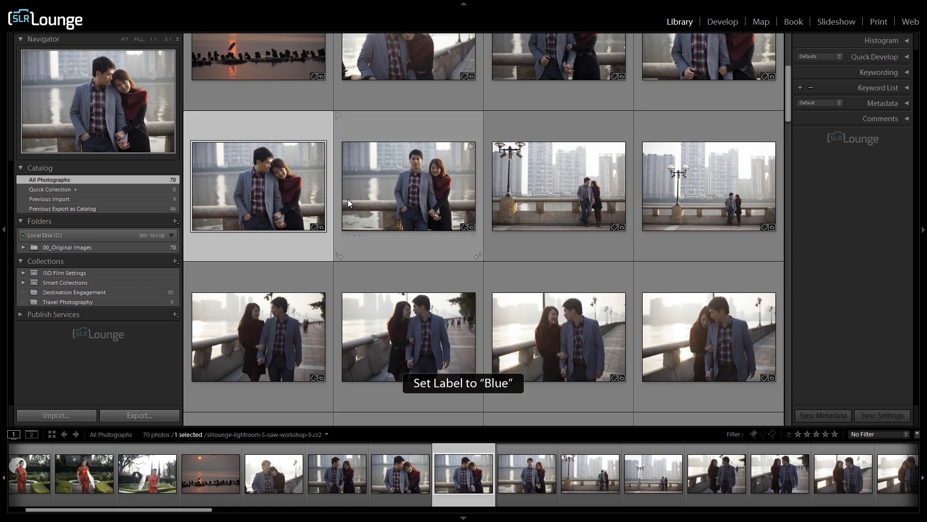
key(6)
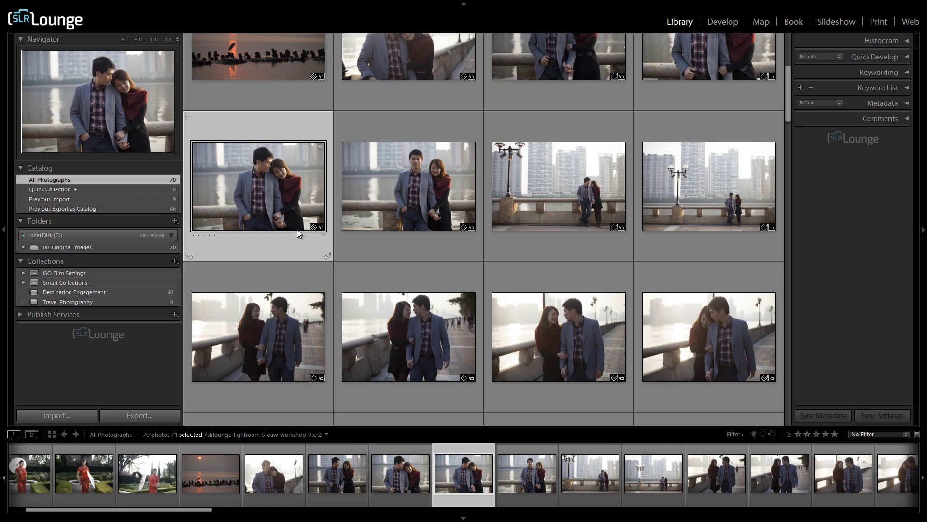
Open the lamp-post riverside photo (workshop-11) enlarged in Loupe view.
scroll(358, 234, up, 2)
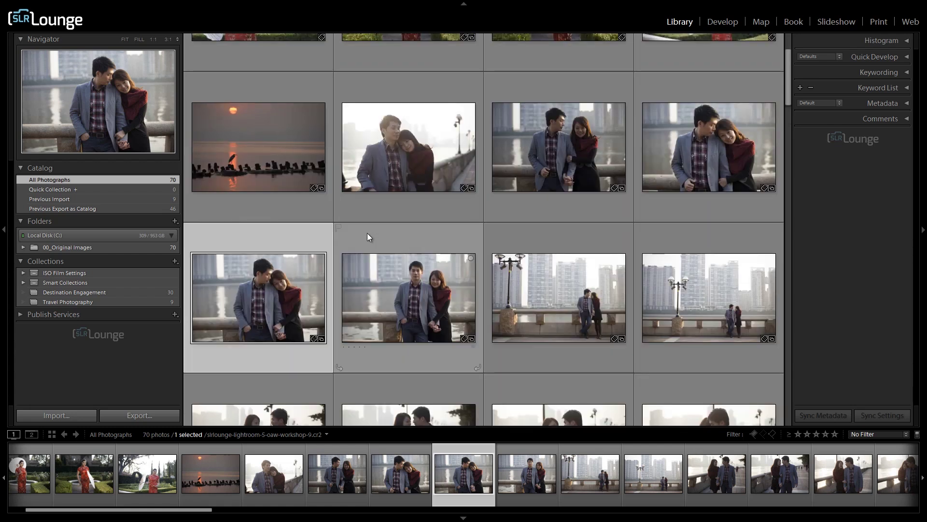
scroll(421, 269, up, 2)
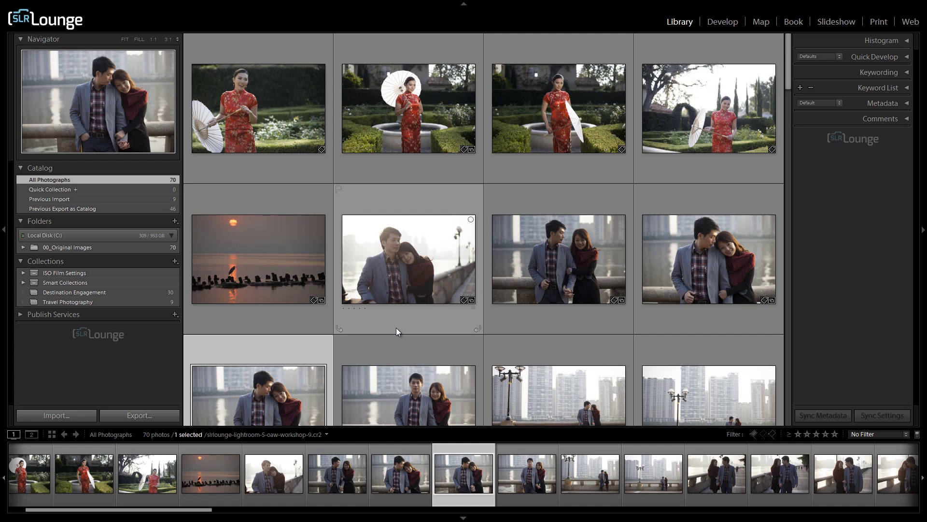
scroll(407, 326, down, 2)
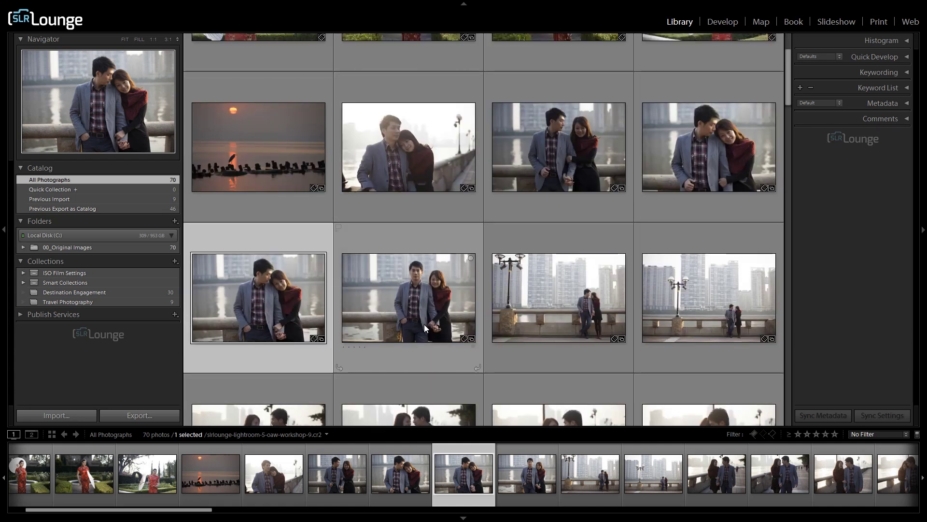
double_click(579, 314)
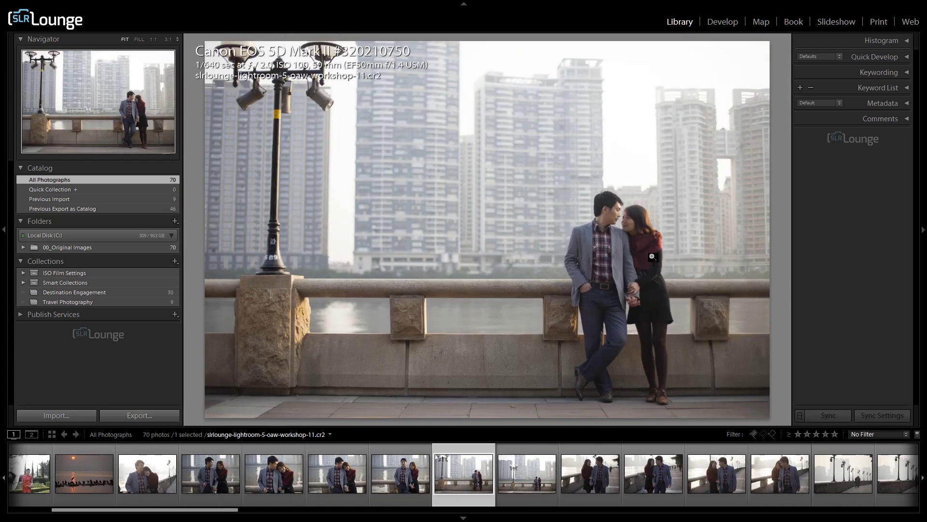
Flag workshop-11 and workshop-12 as picks and reject the following photo.
key(p)
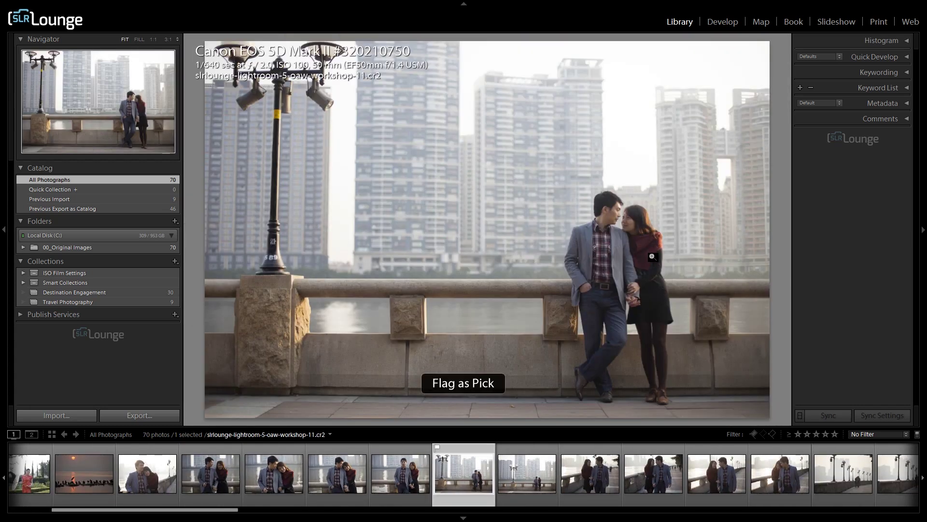
key(Right)
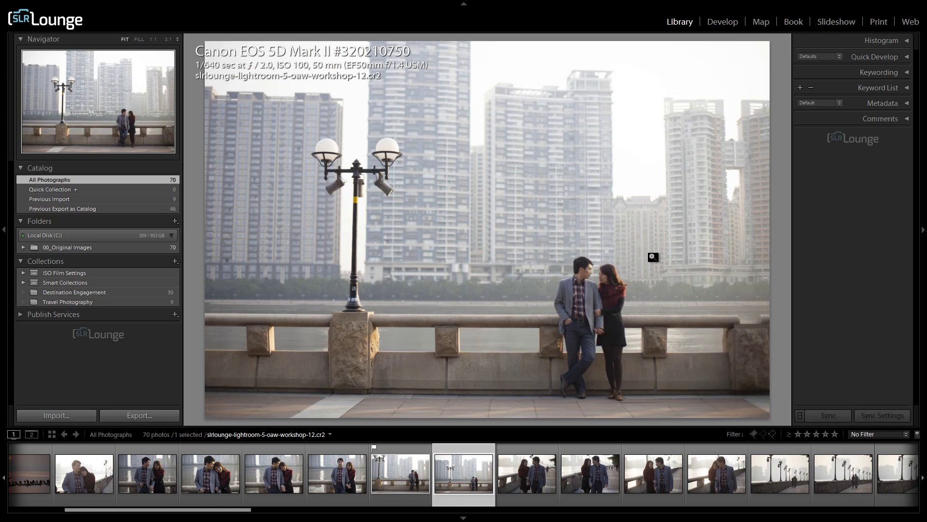
key(p)
key(Right)
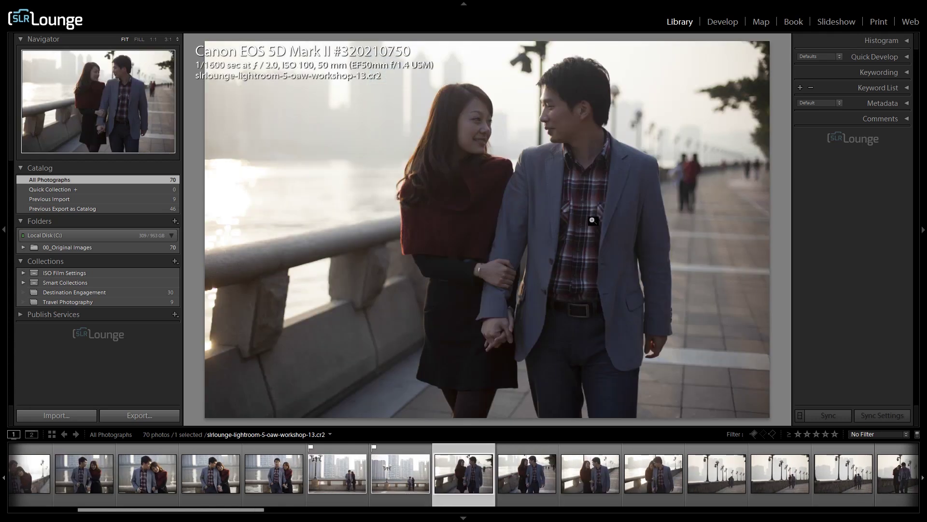
key(x)
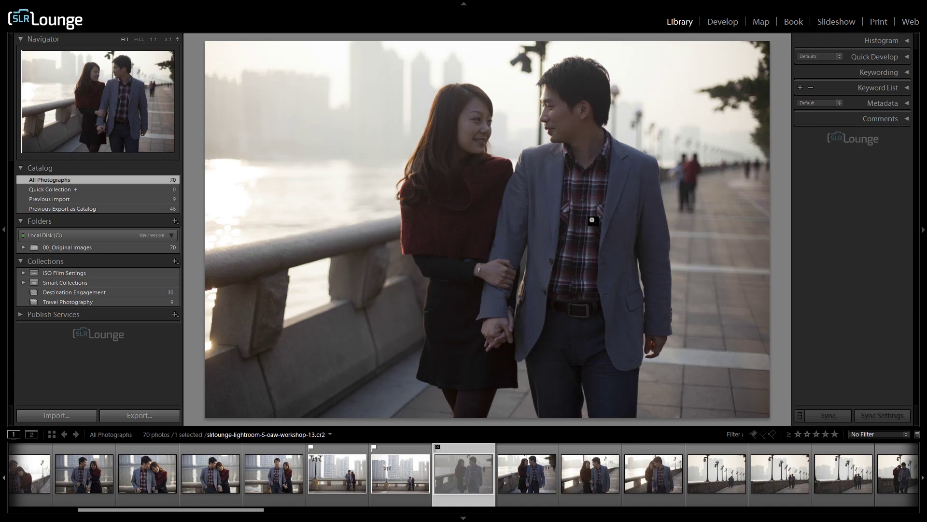
Step forward through the next photos in Loupe up to the workshop-26 skyline shot.
key(Right)
key(Right)
key(Right)
key(Right)
key(Right)
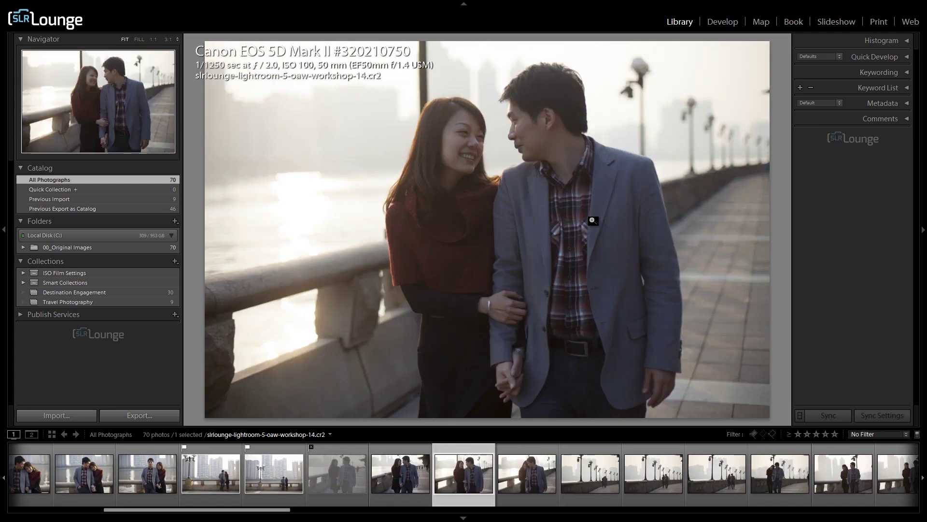
key(Right)
key(Right)
key(Right)
key(Right)
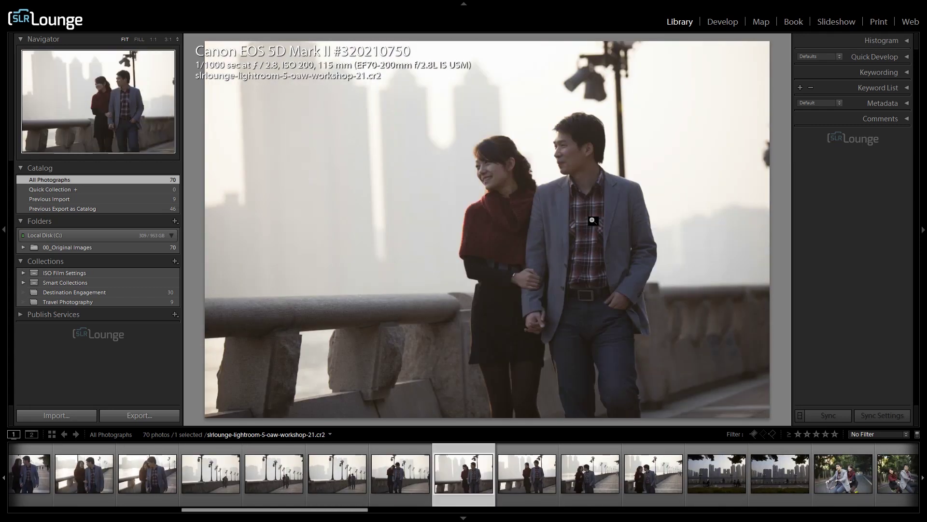
key(Right)
key(Right)
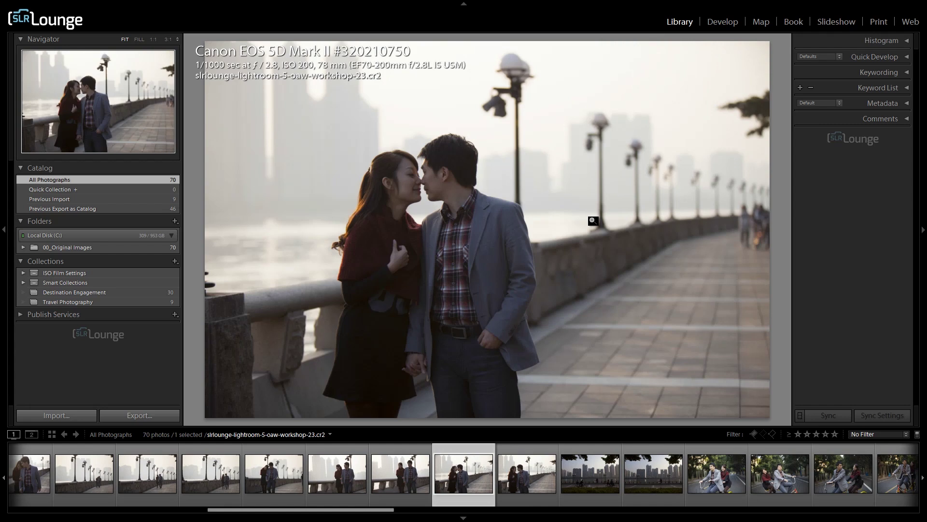
key(Right)
key(Right)
key(Right)
key(Right)
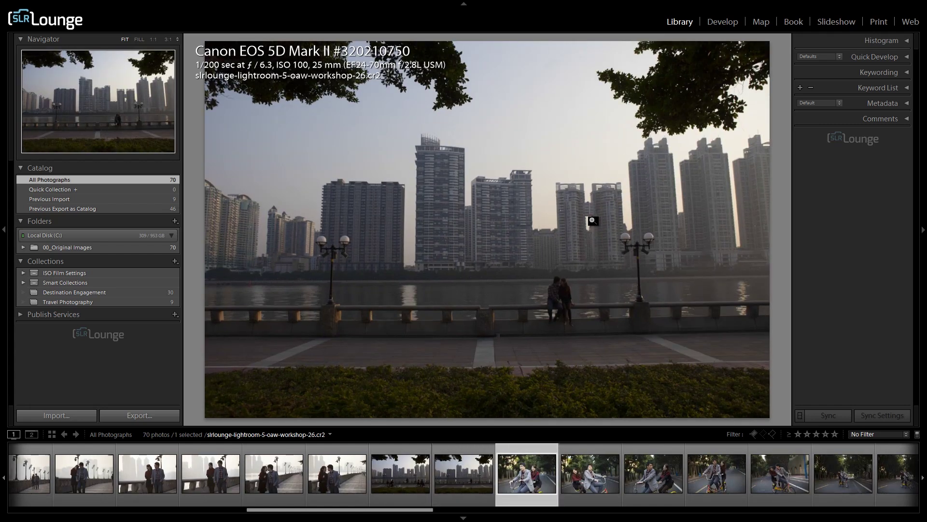
key(Right)
key(Right)
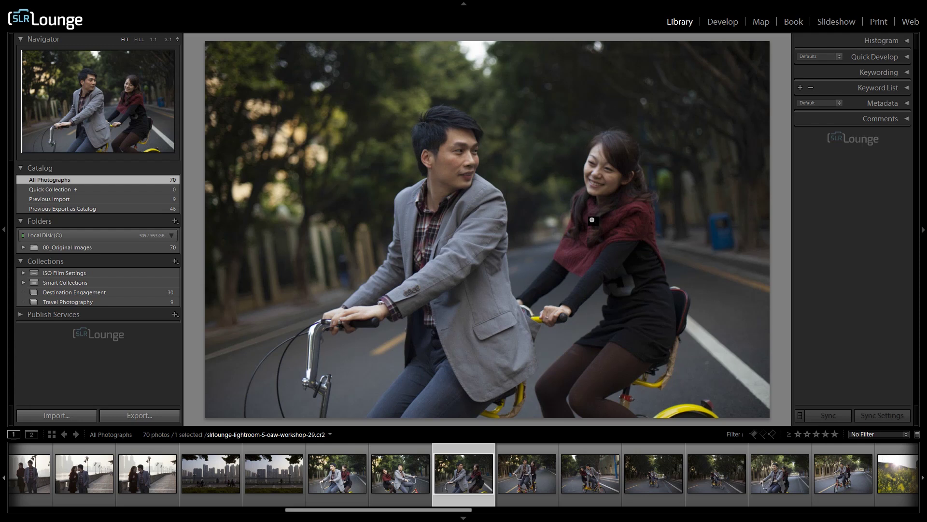
Back in Grid, give the workshop-27 bicycle photo a red colour label.
key(g)
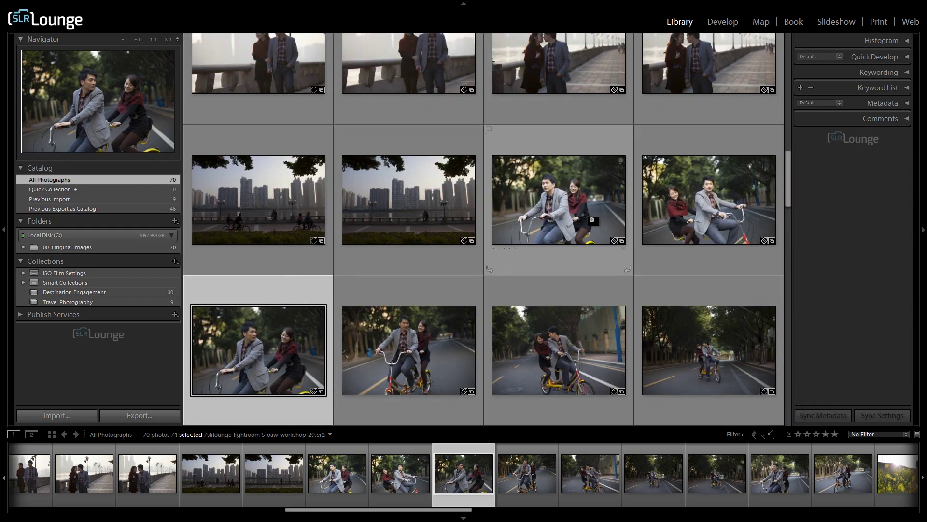
click(263, 201)
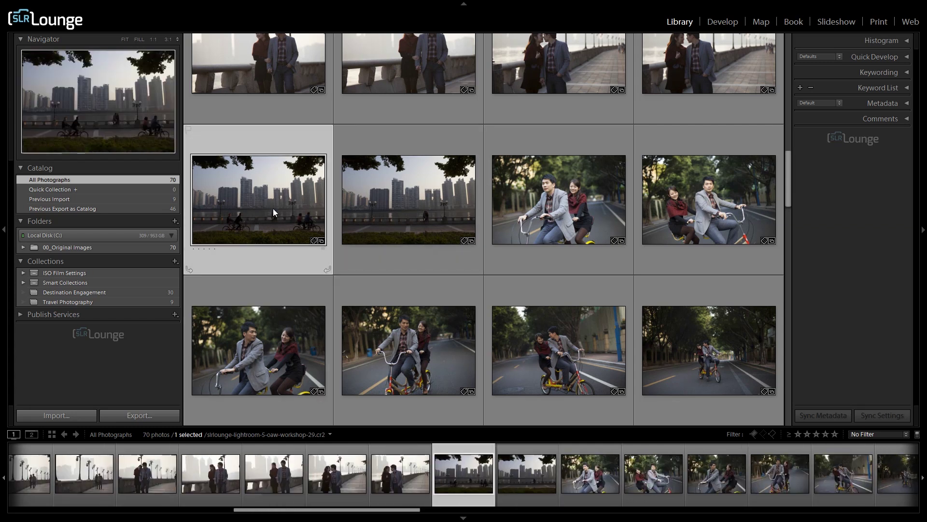
click(532, 223)
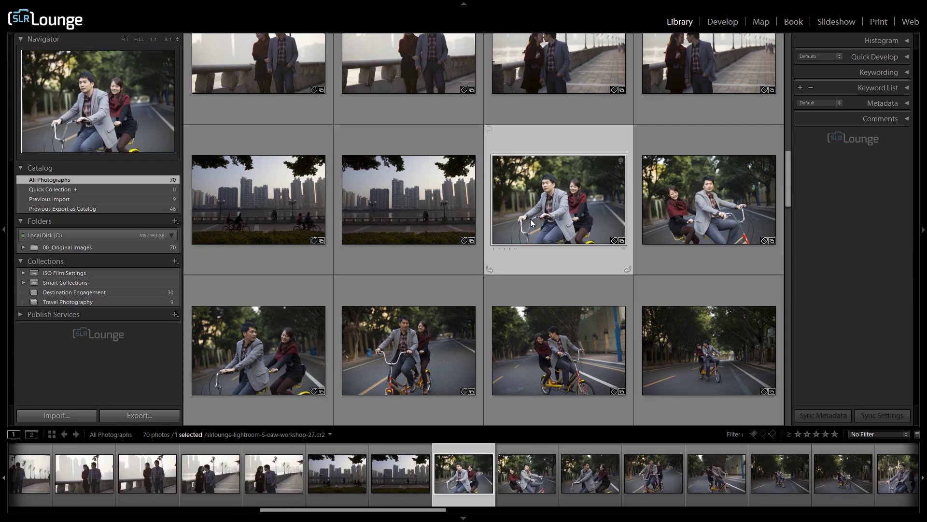
key(6)
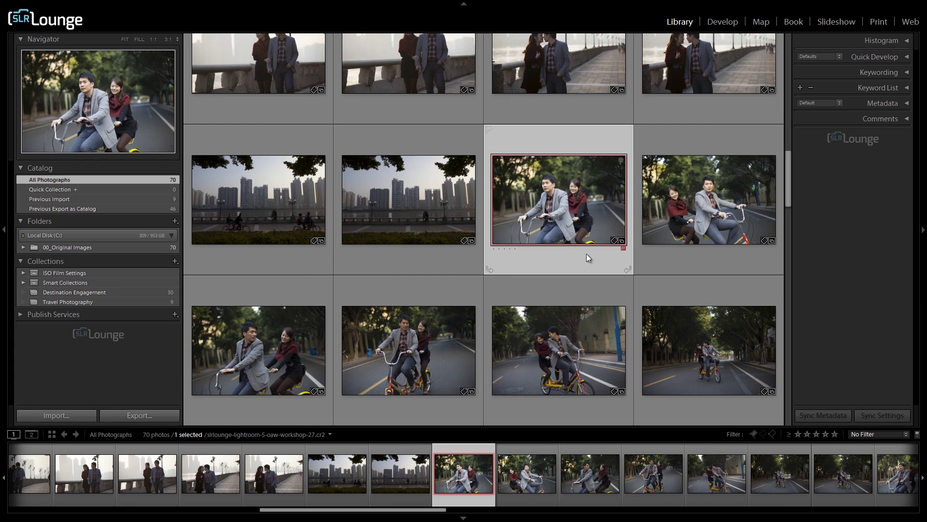
Remove the red label, reapply red, switch to yellow, then remove the yellow label.
click(692, 229)
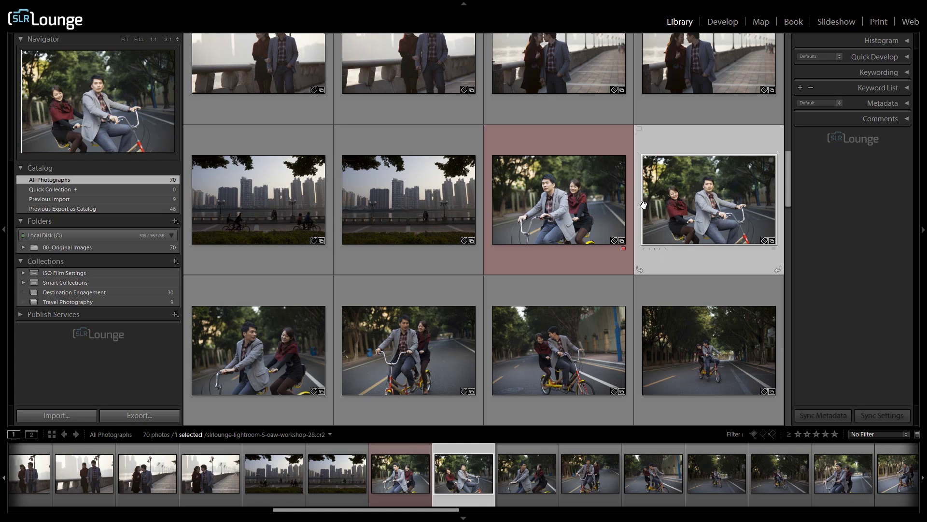
click(578, 193)
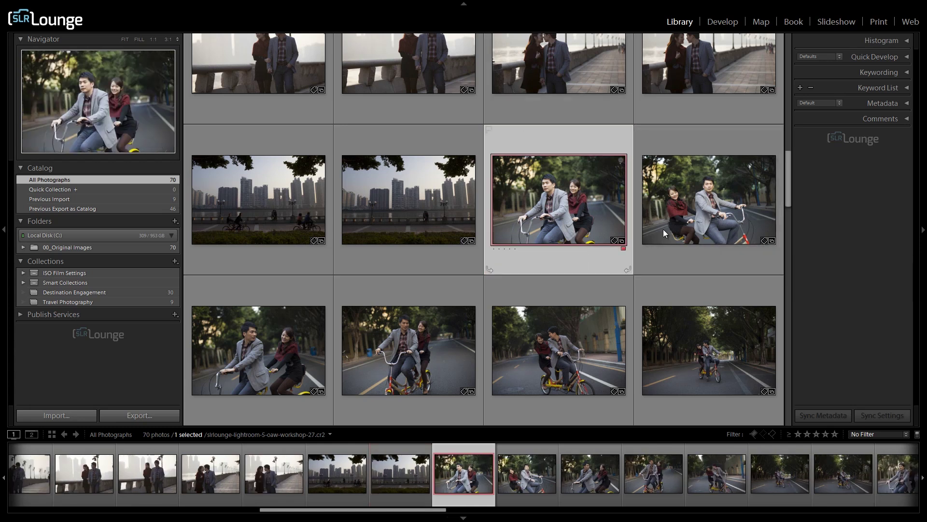
key(6)
click(605, 230)
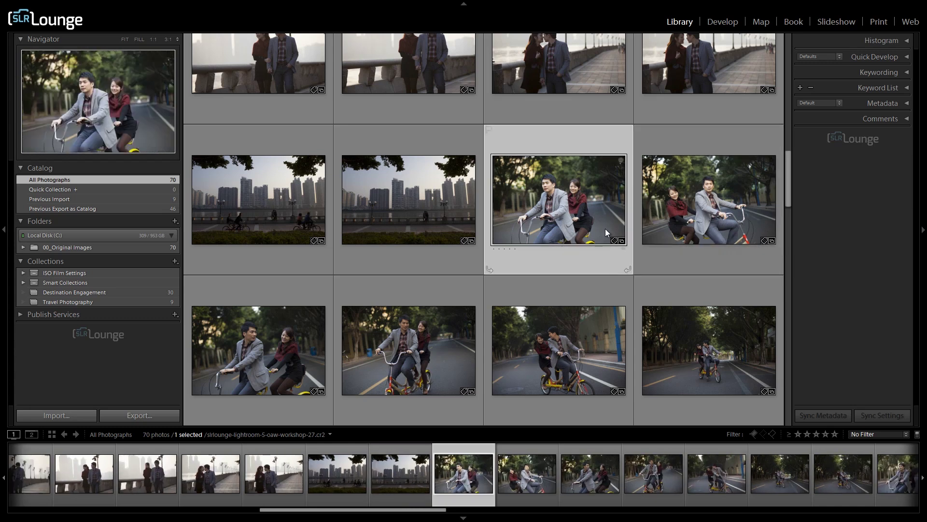
key(6)
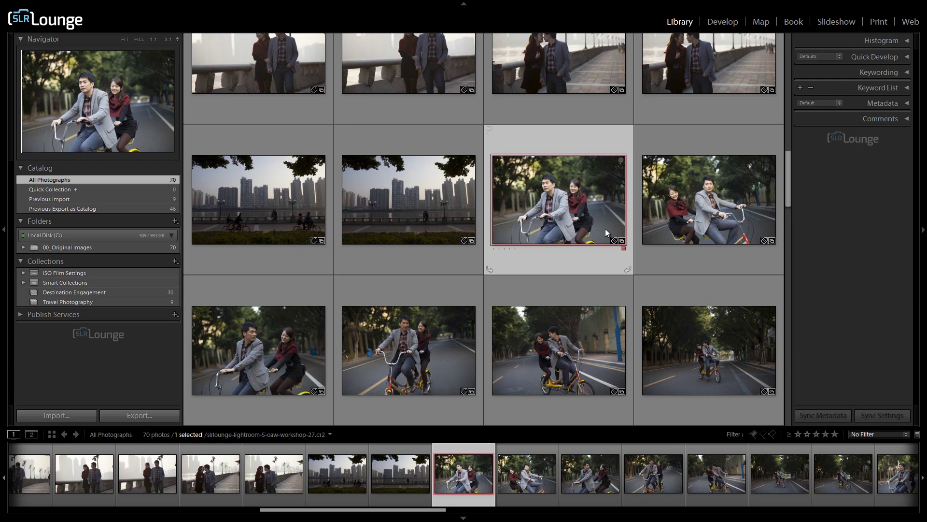
key(7)
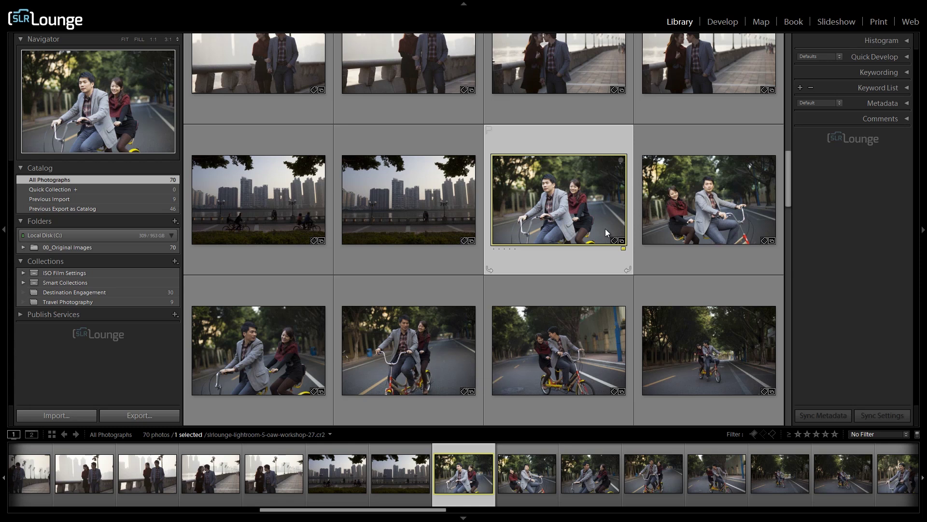
key(7)
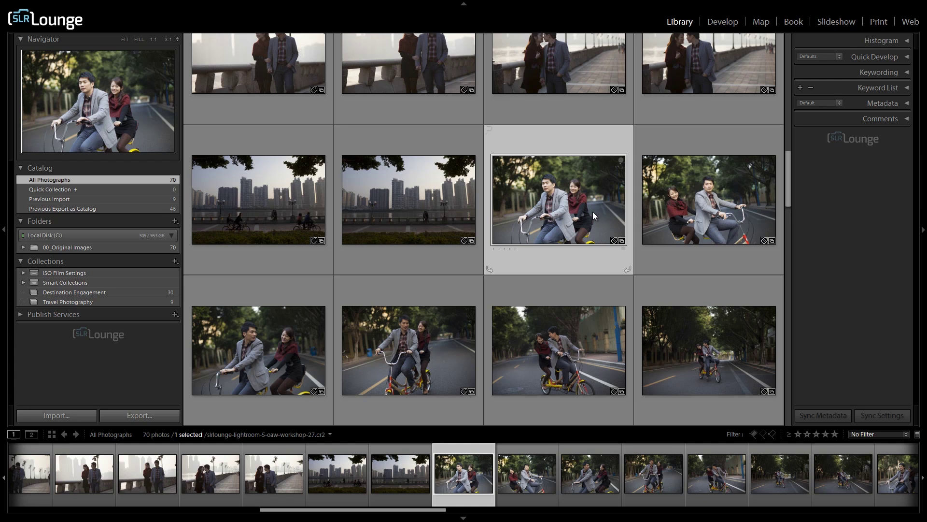
scroll(396, 228, up, 10)
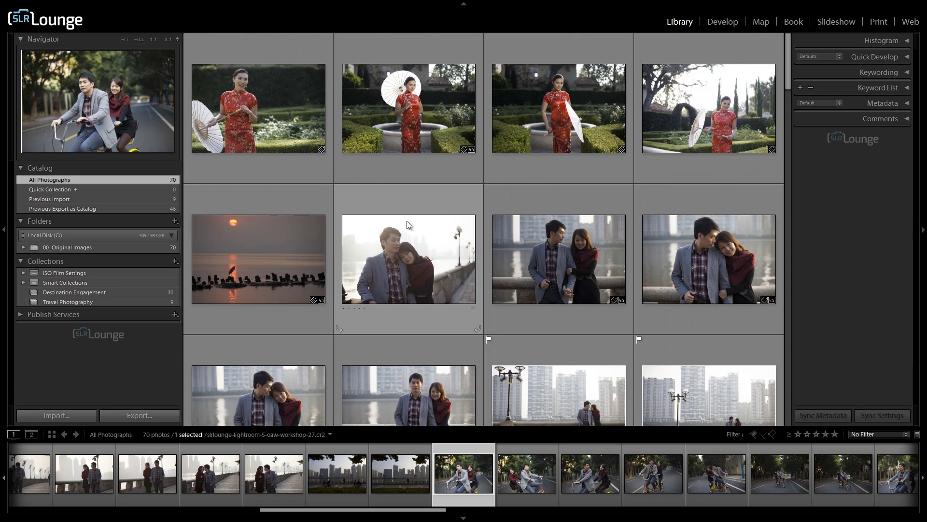
Unflag all 70 photos, set their colour label to None, toggle red on and off, then deselect.
key(ctrl+a)
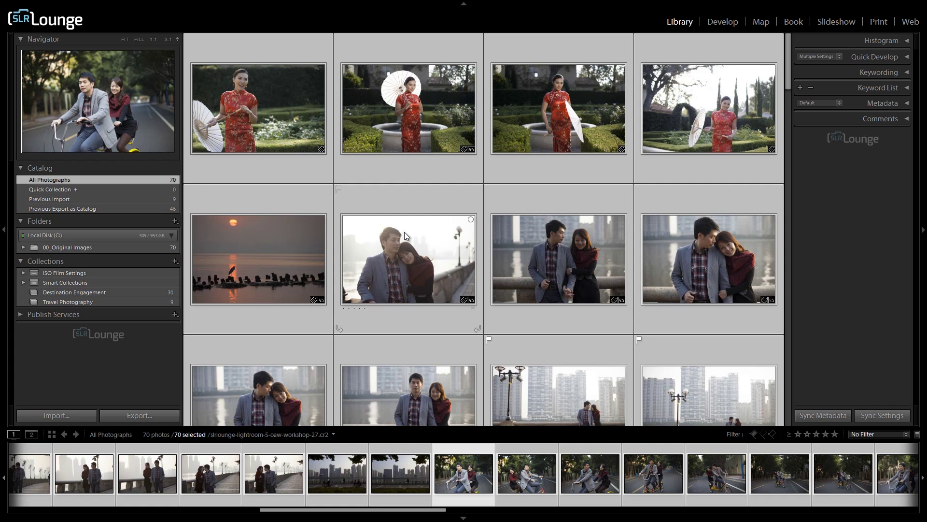
key(u)
right_click(376, 260)
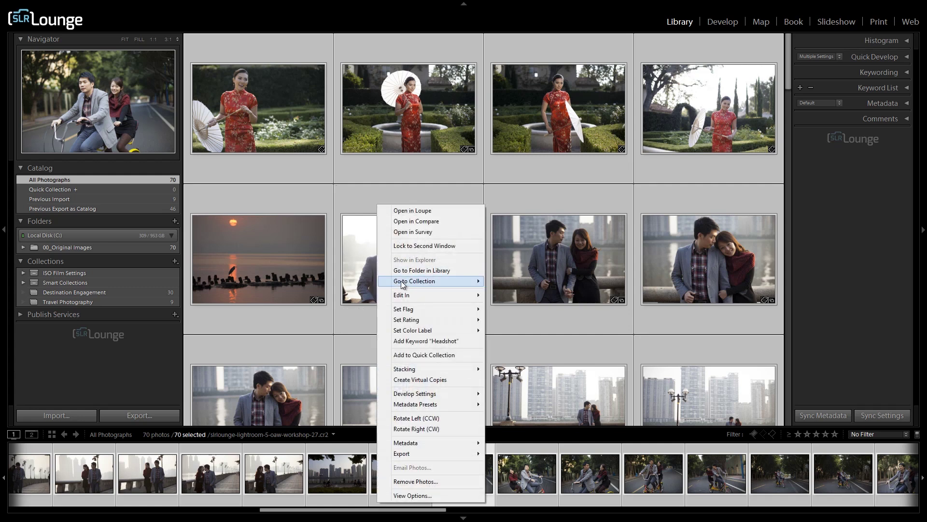
mouse_move(411, 330)
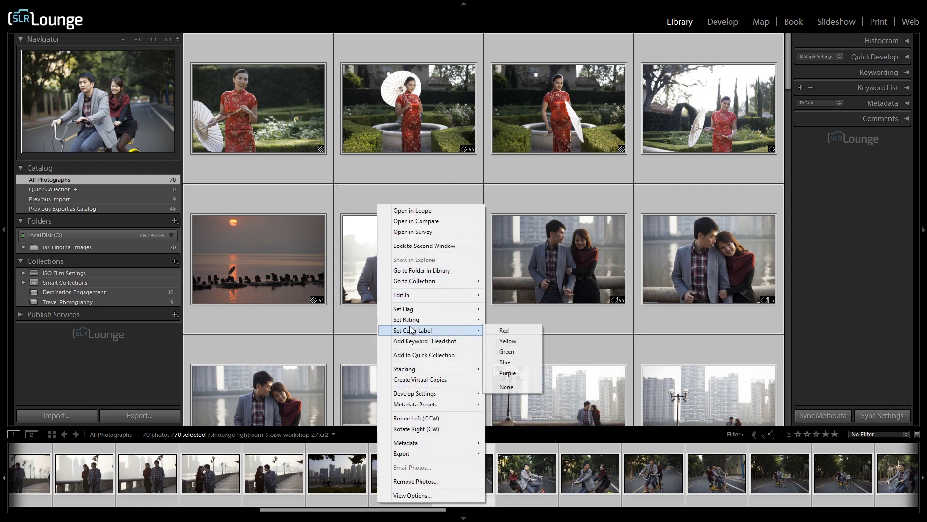
click(529, 391)
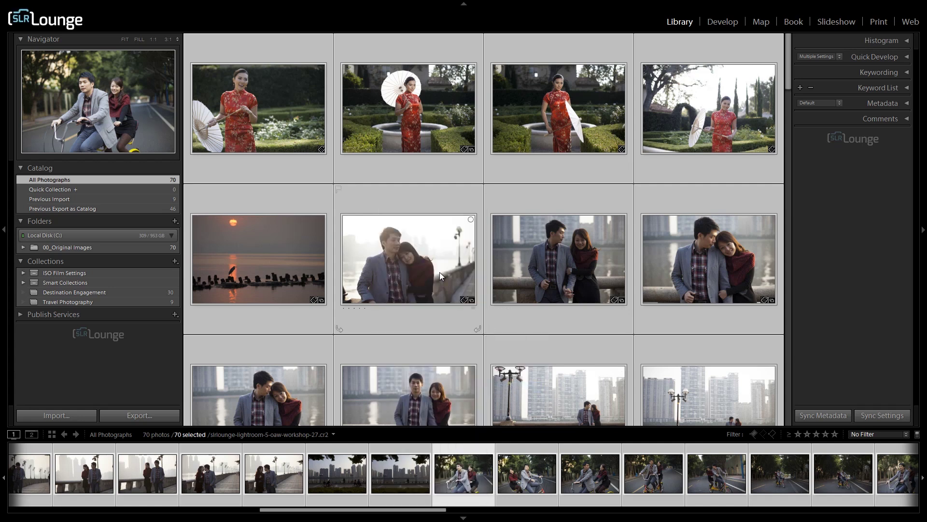
key(6)
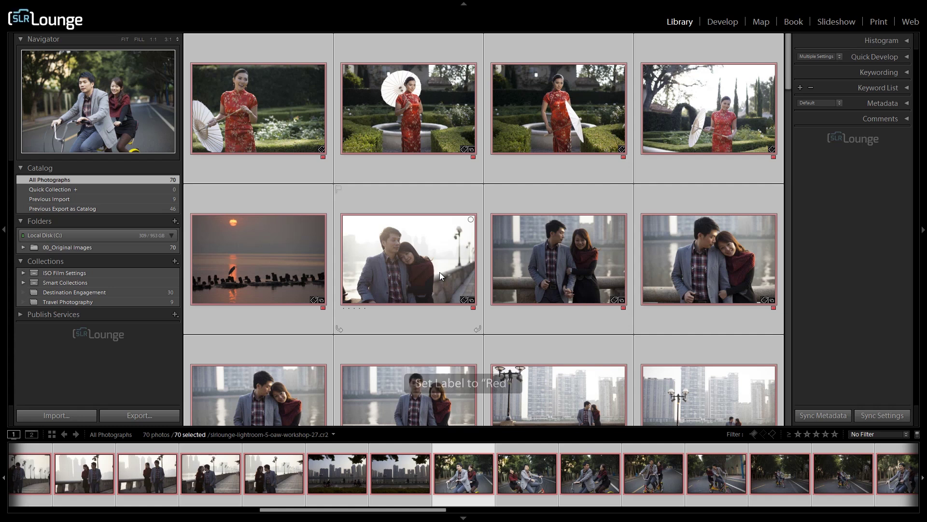
key(6)
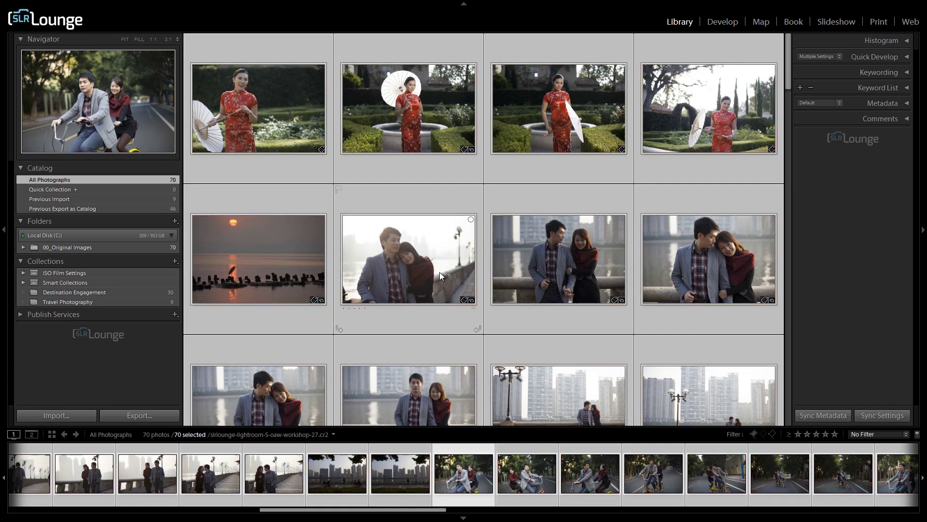
key(ctrl+d)
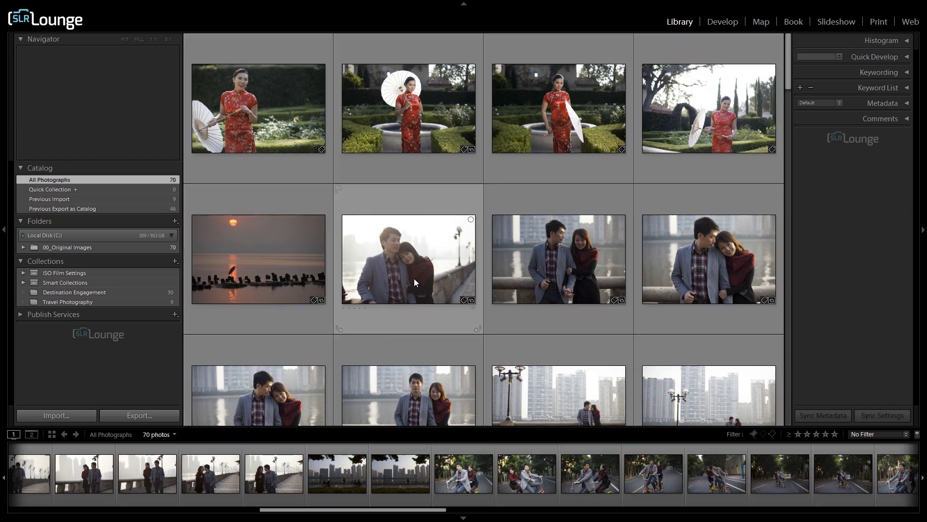